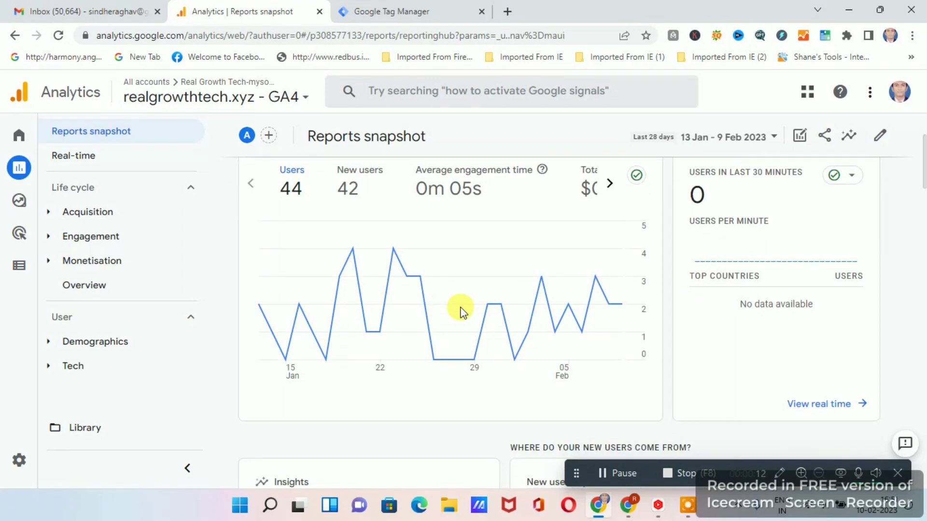
# Examine the users trend and real-time cards at the start of the Reports snapshot.
pyautogui.moveTo(459, 308)
pyautogui.scroll(1, 463, 309)
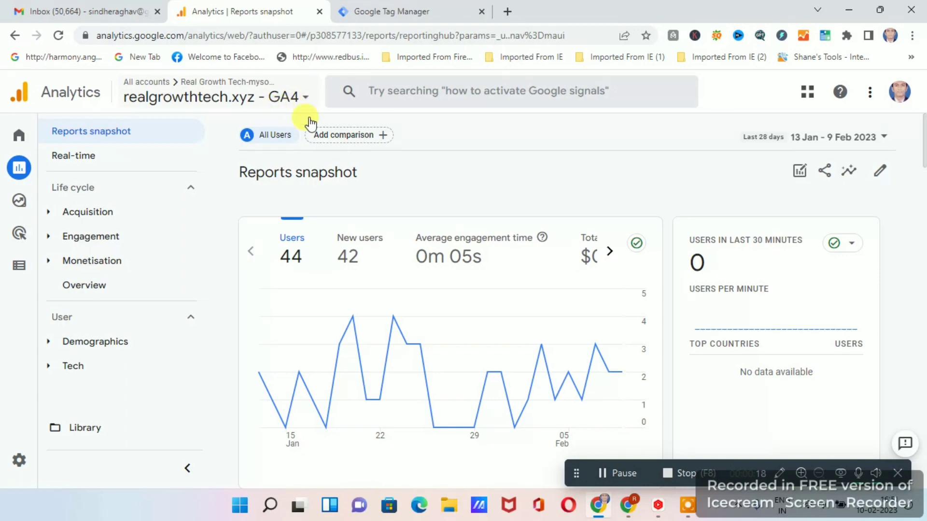
pyautogui.scroll(-6, 588, 288)
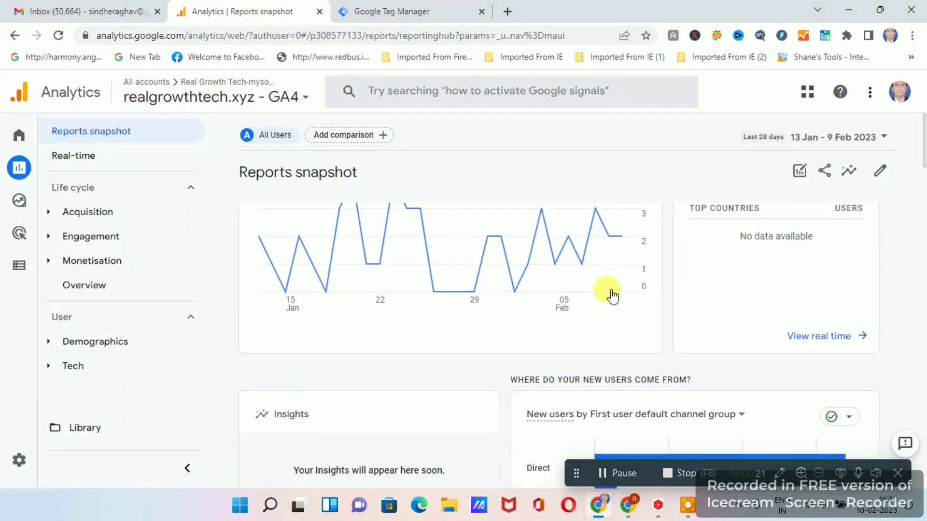
pyautogui.scroll(5, 613, 300)
pyautogui.scroll(1, 719, 310)
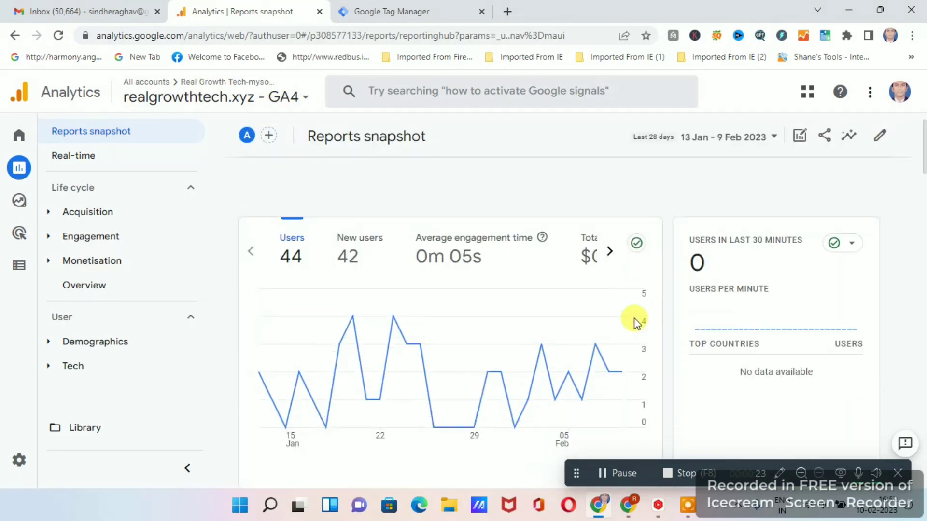
pyautogui.scroll(-1, 724, 342)
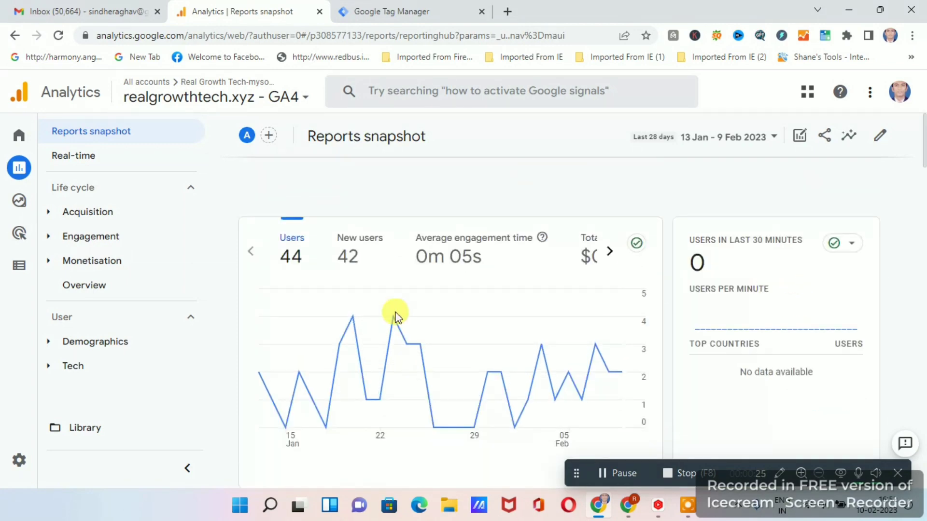
pyautogui.scroll(-1, 420, 311)
pyautogui.scroll(2, 425, 309)
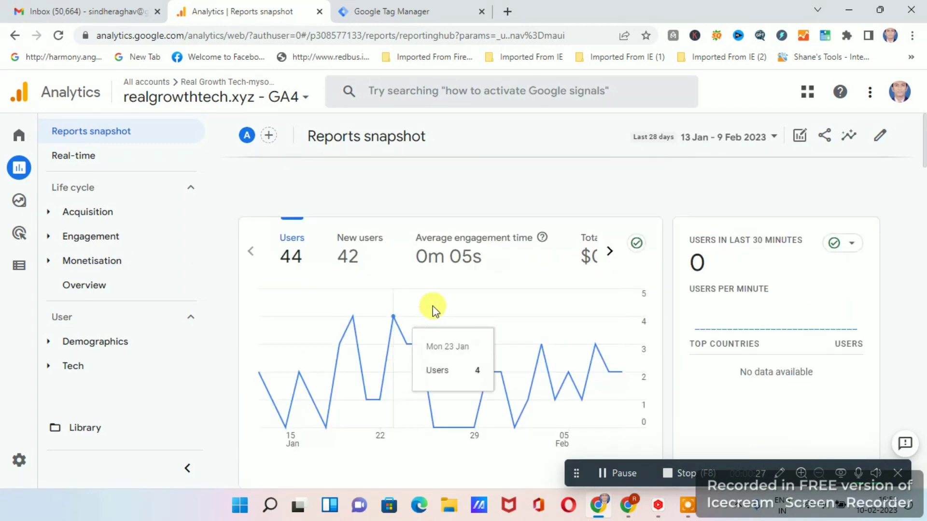
pyautogui.scroll(-1, 493, 311)
pyautogui.scroll(1, 488, 310)
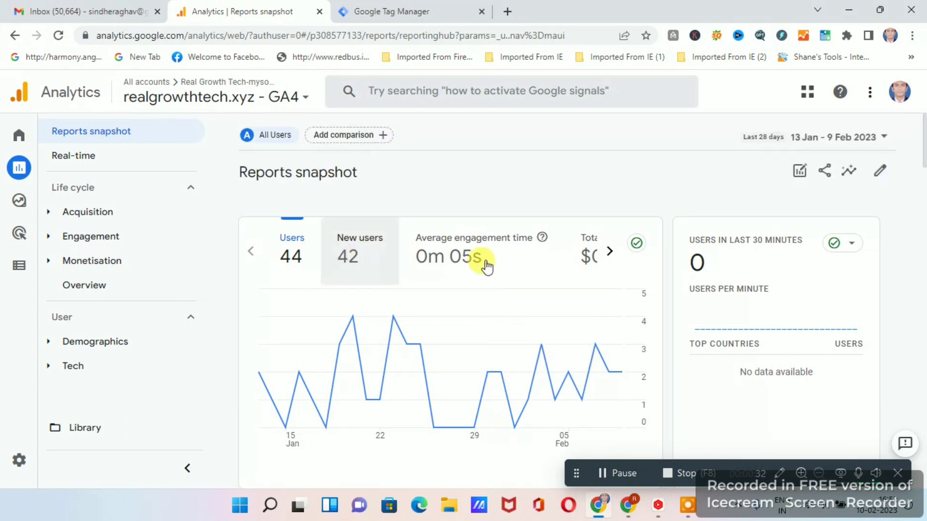
# Review the remaining Reports snapshot cards, from insights and new-user channels through campaigns, activity, events and conversions to platforms and cities.
pyautogui.scroll(-7, 507, 267)
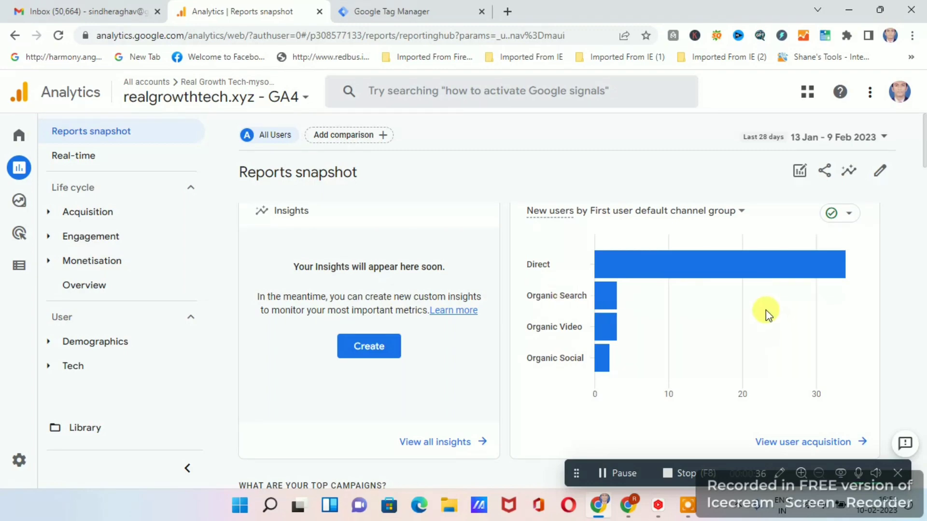
pyautogui.scroll(-5, 763, 310)
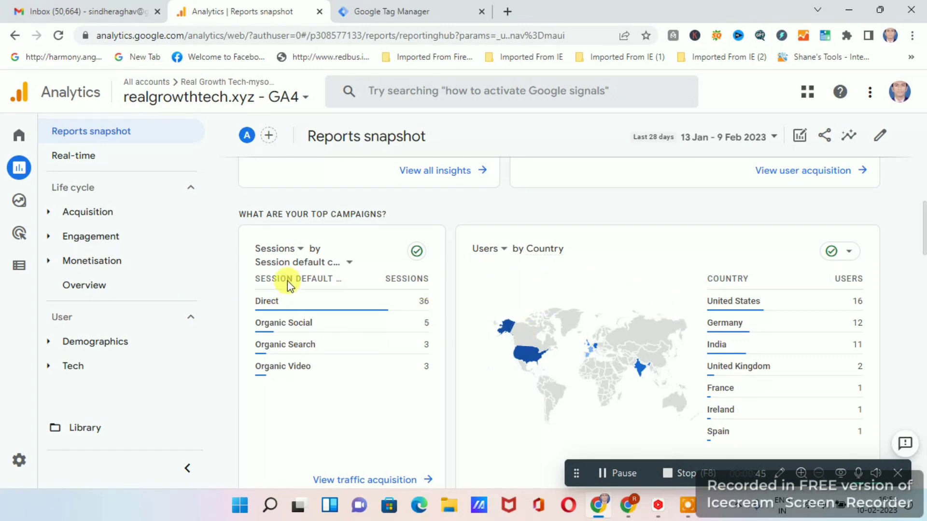
pyautogui.scroll(-5, 627, 346)
pyautogui.scroll(-2, 360, 331)
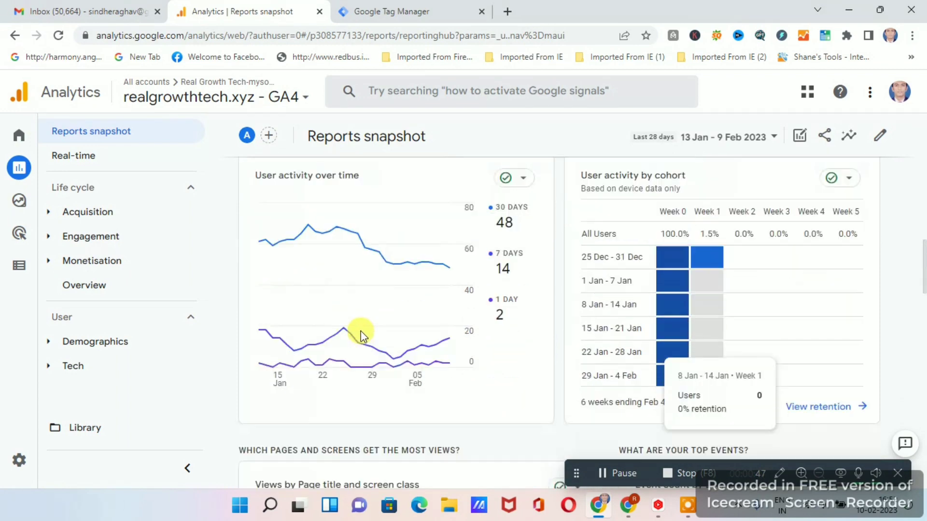
pyautogui.scroll(3, 577, 321)
pyautogui.scroll(-5, 674, 425)
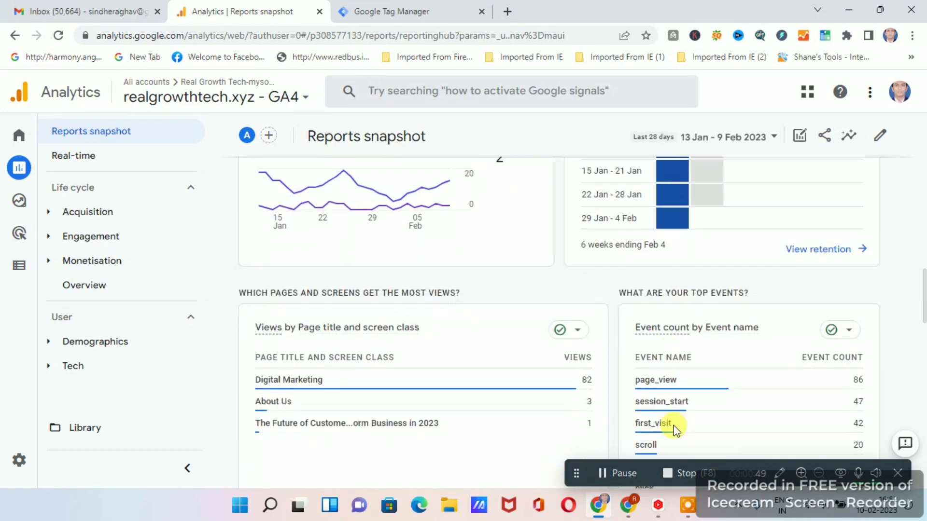
pyautogui.scroll(-5, 625, 311)
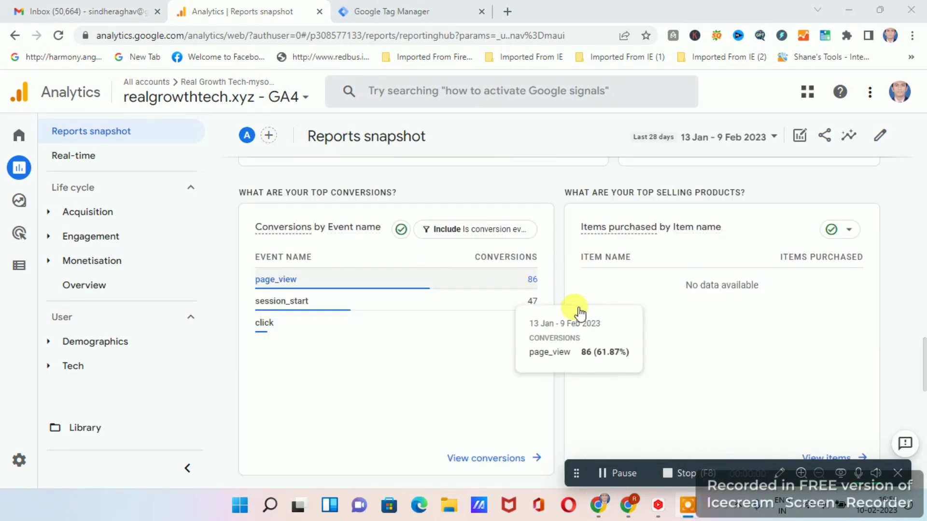
pyautogui.scroll(-3, 585, 284)
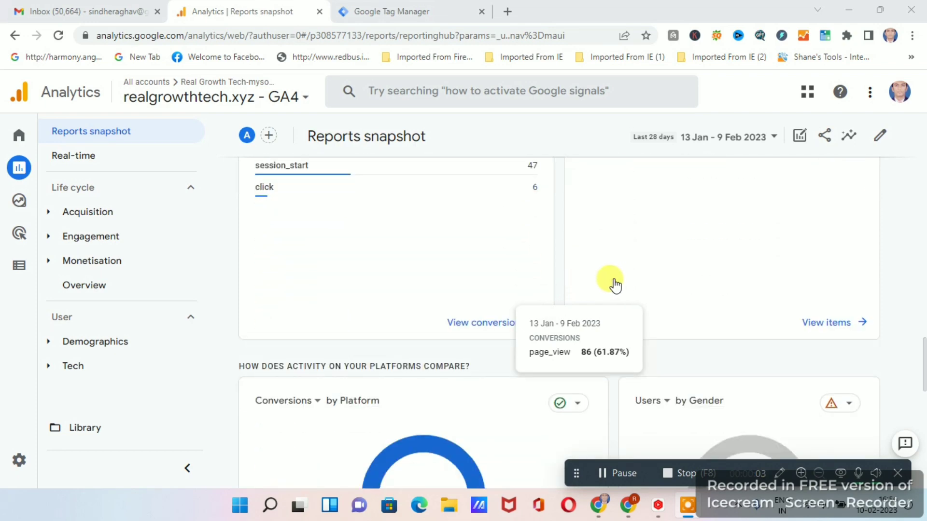
pyautogui.scroll(3, 604, 286)
pyautogui.scroll(-2, 609, 303)
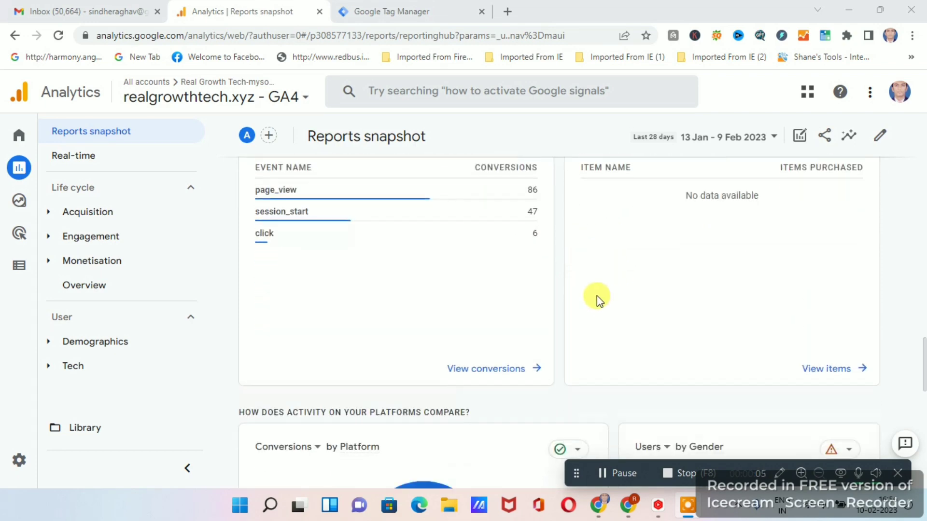
pyautogui.scroll(2, 629, 300)
pyautogui.scroll(-4, 603, 294)
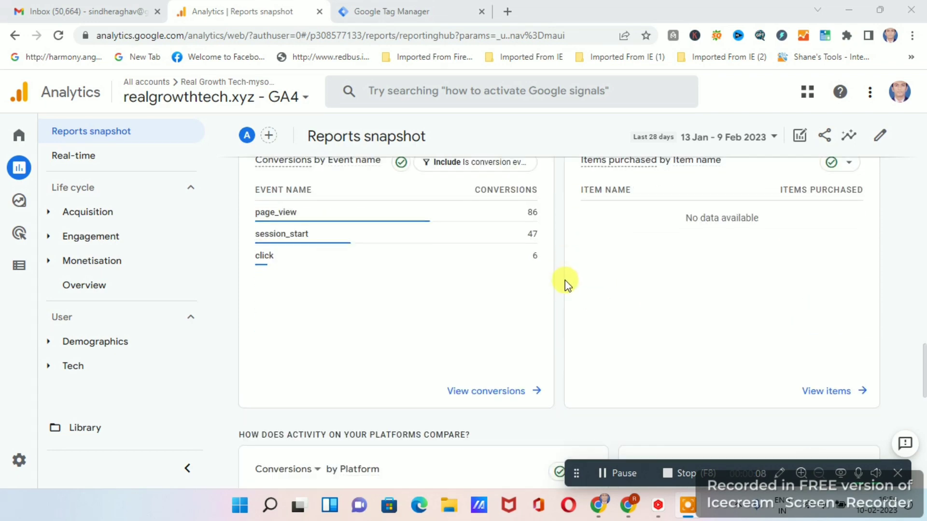
pyautogui.scroll(-5, 628, 304)
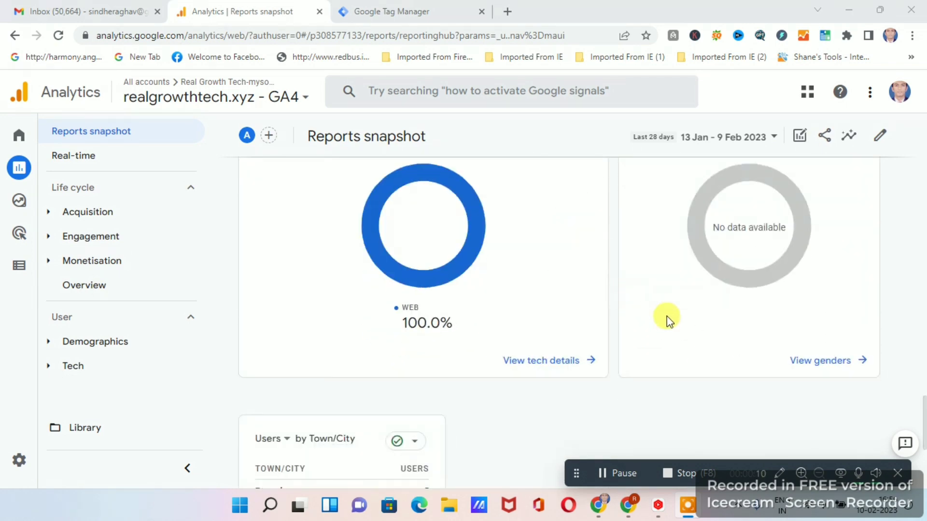
pyautogui.scroll(-4, 610, 276)
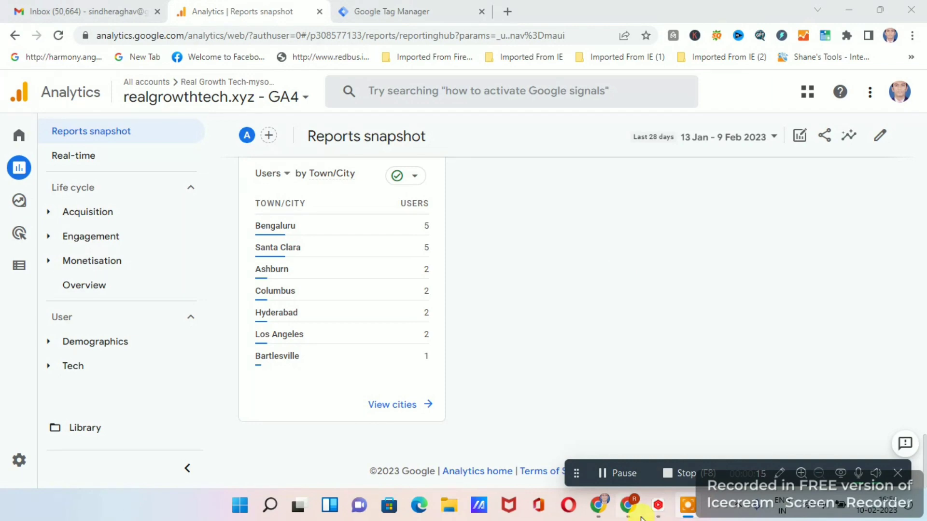
# Switch to the other Chrome window with Google Analytics and leave its report customization view.
pyautogui.click(629, 506)
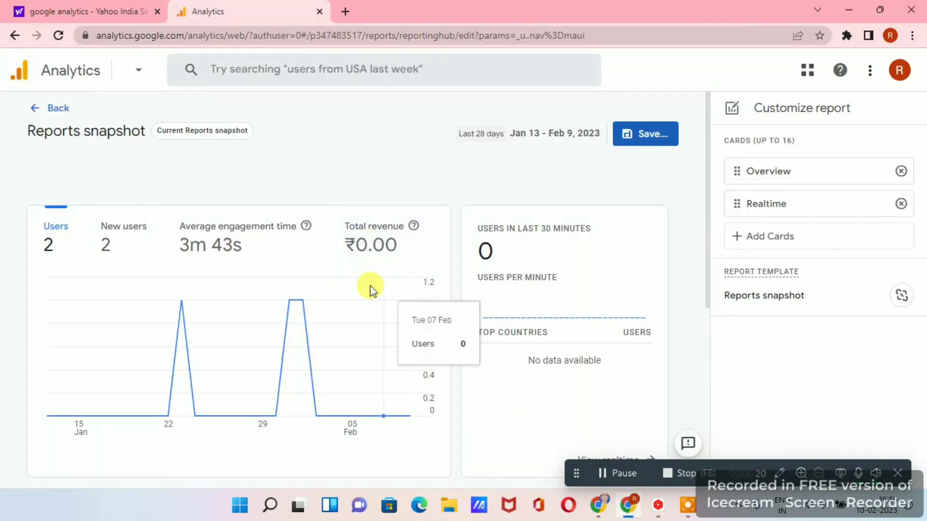
pyautogui.click(30, 109)
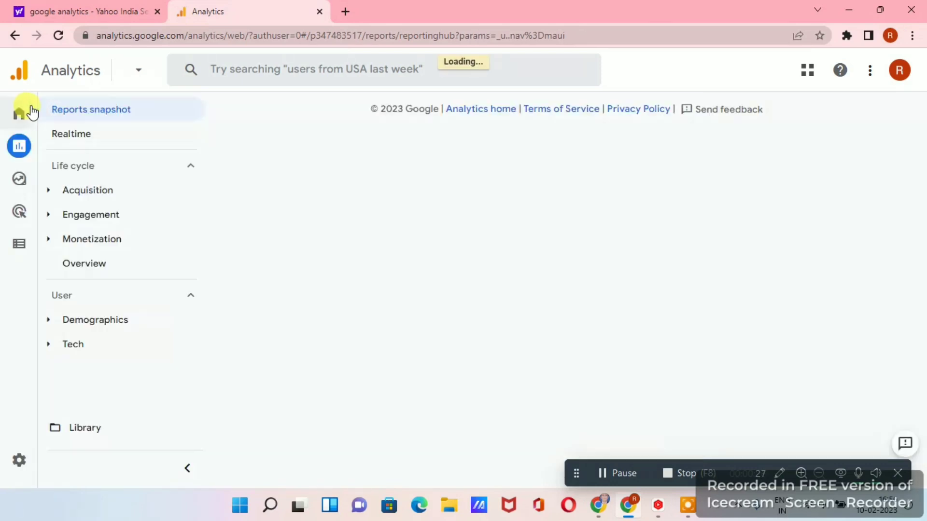
# Go to the Analytics home page and open the Reports section from there.
pyautogui.moveTo(18, 144)
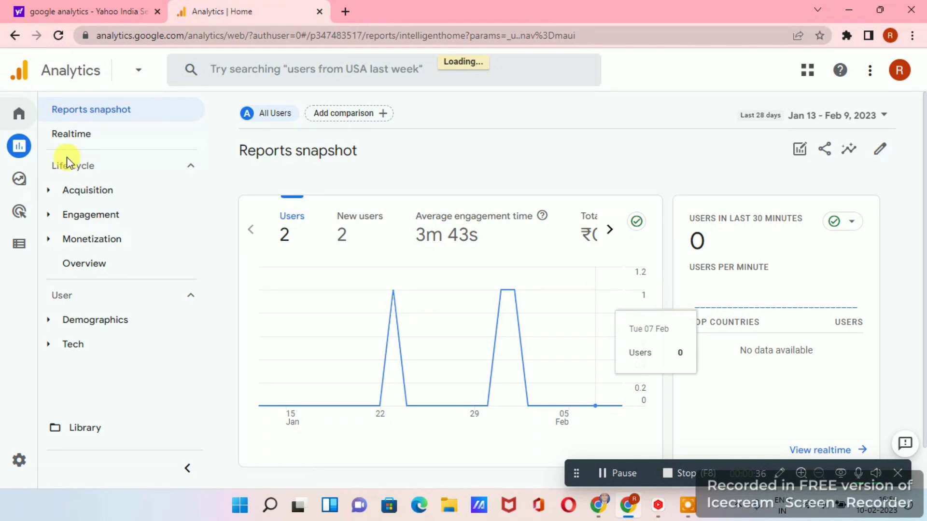
pyautogui.click(18, 113)
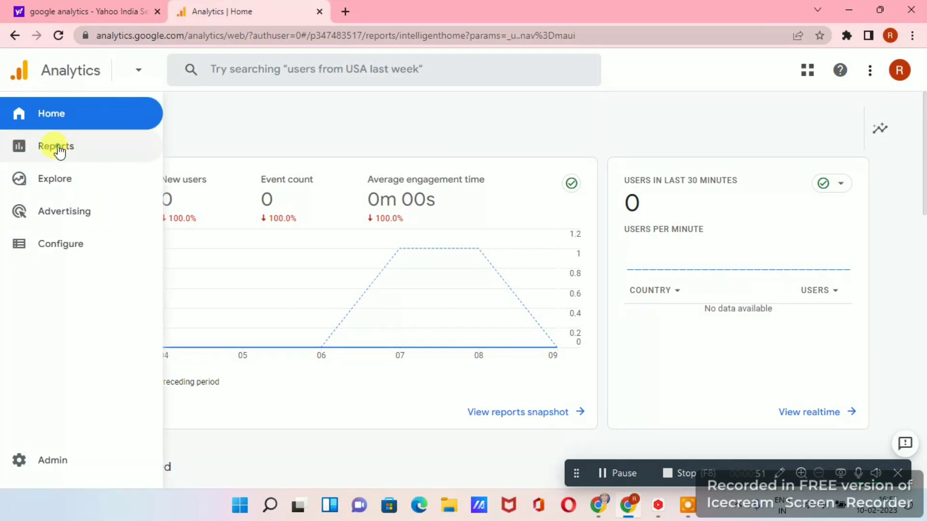
pyautogui.click(58, 148)
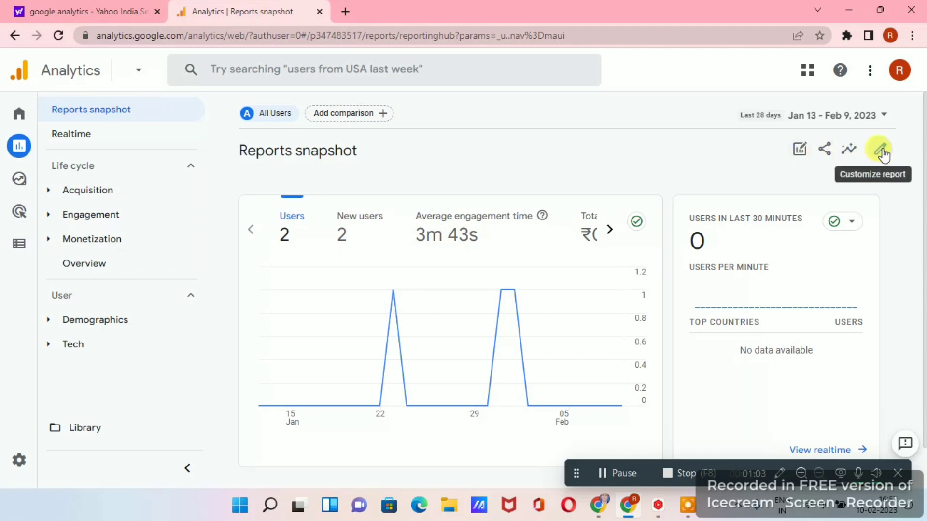
# Start customizing the Reports snapshot and open the selection of cards that can be added.
pyautogui.click(879, 159)
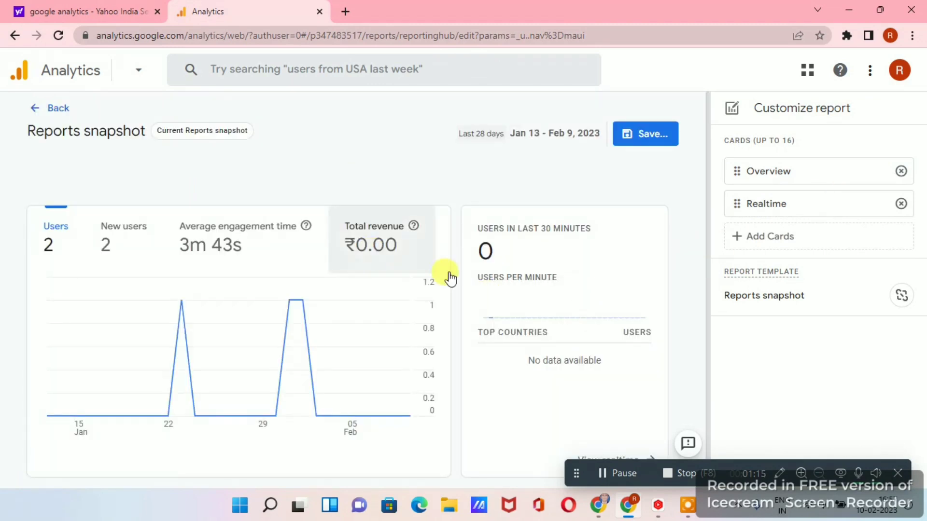
pyautogui.scroll(-1, 509, 302)
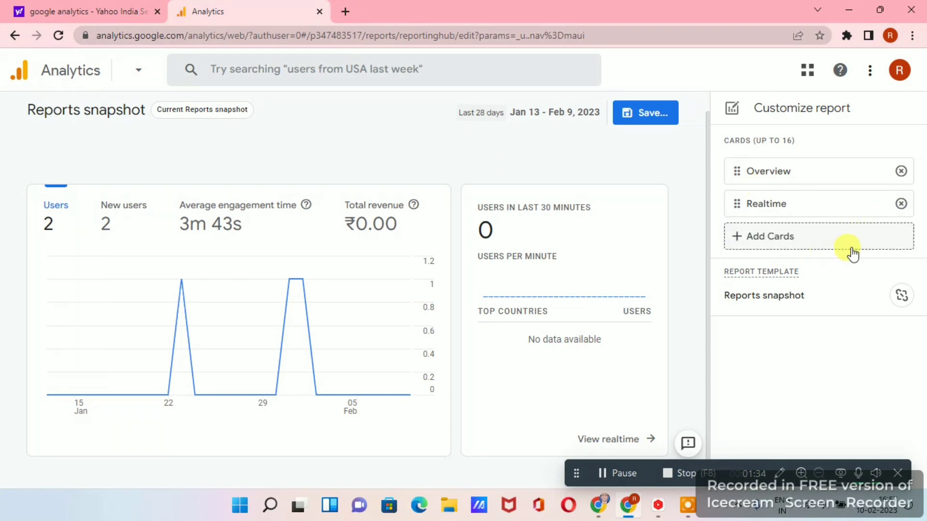
pyautogui.click(741, 237)
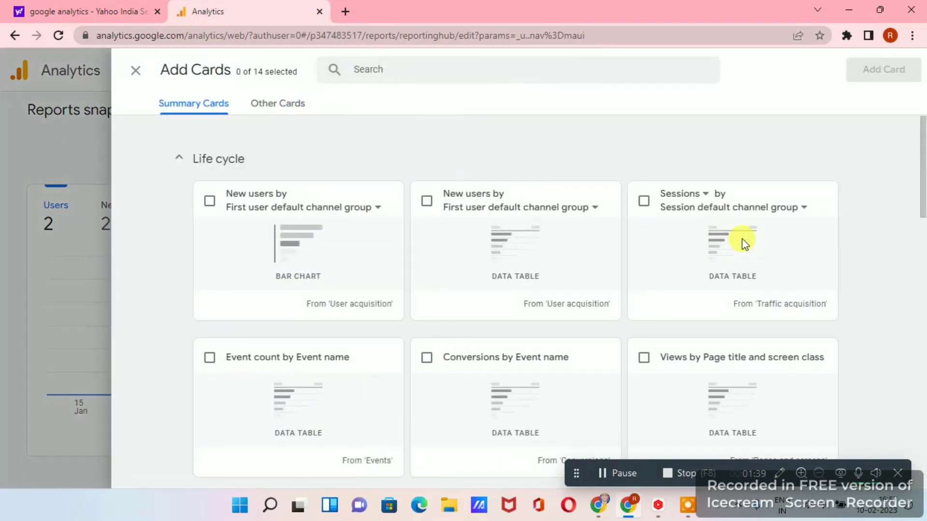
# Select the New users by First user default channel group data table, Views by Page title and screen class, and Users by Gender cards.
pyautogui.scroll(-14, 562, 273)
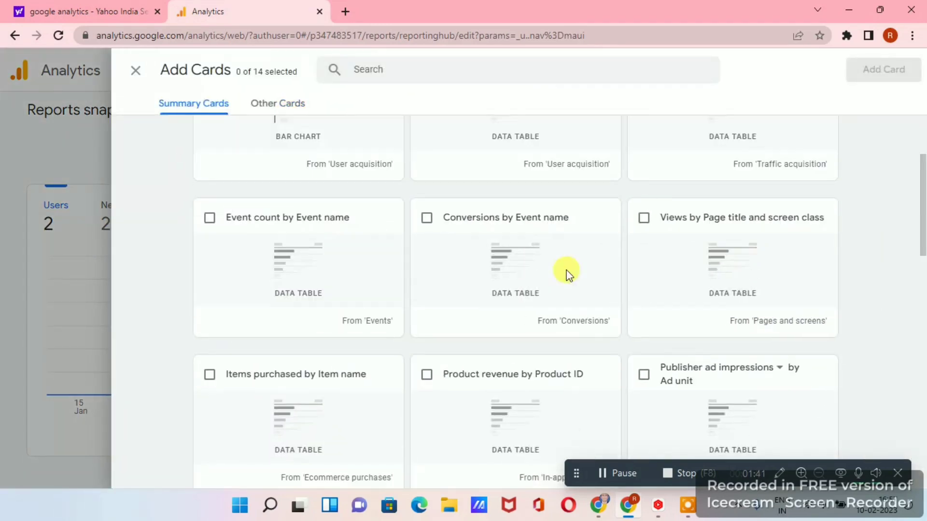
pyautogui.scroll(-6, 557, 279)
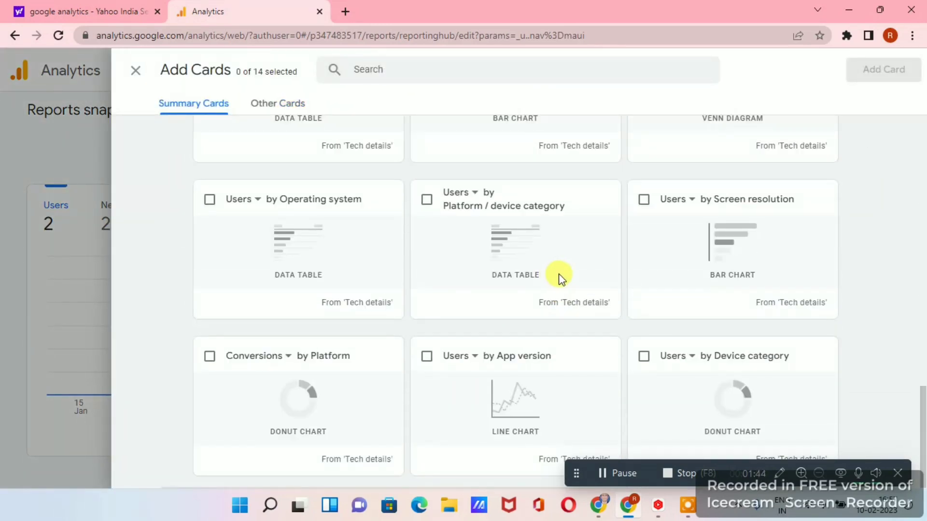
pyautogui.scroll(20, 544, 271)
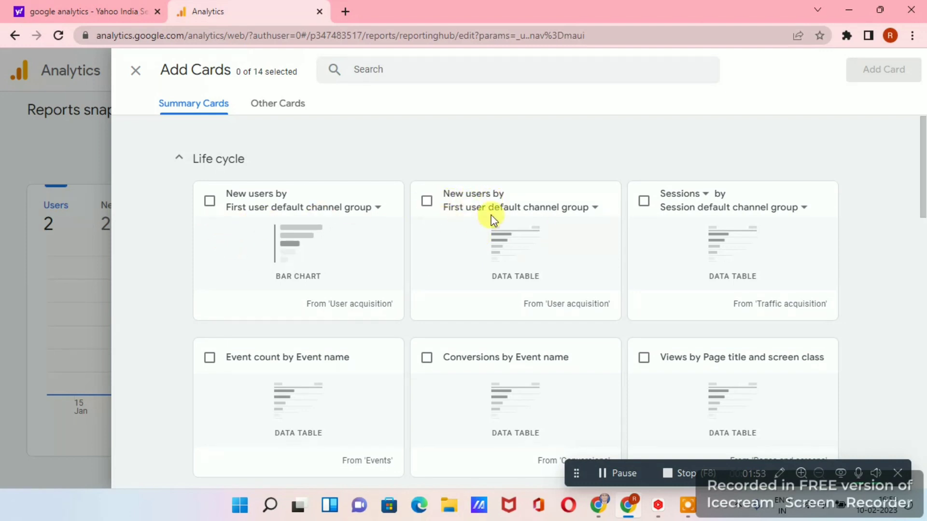
pyautogui.click(427, 202)
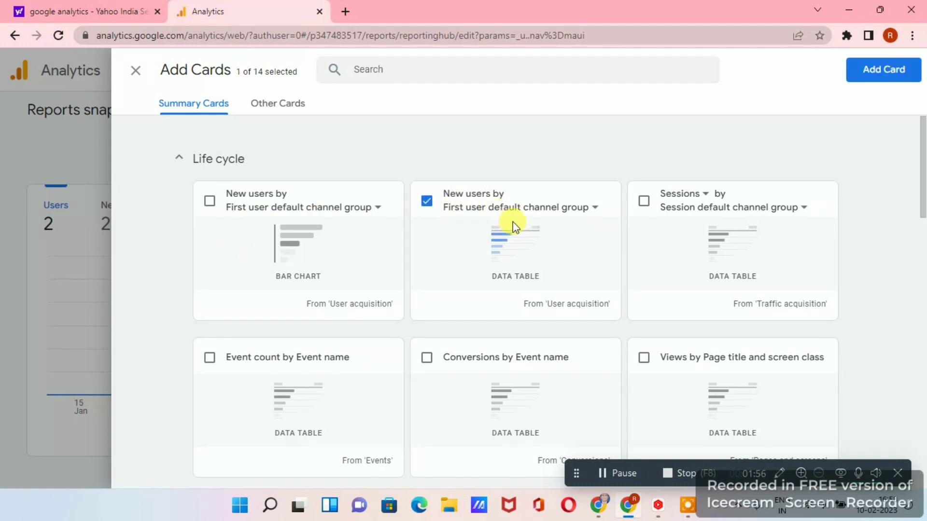
pyautogui.scroll(-3, 590, 289)
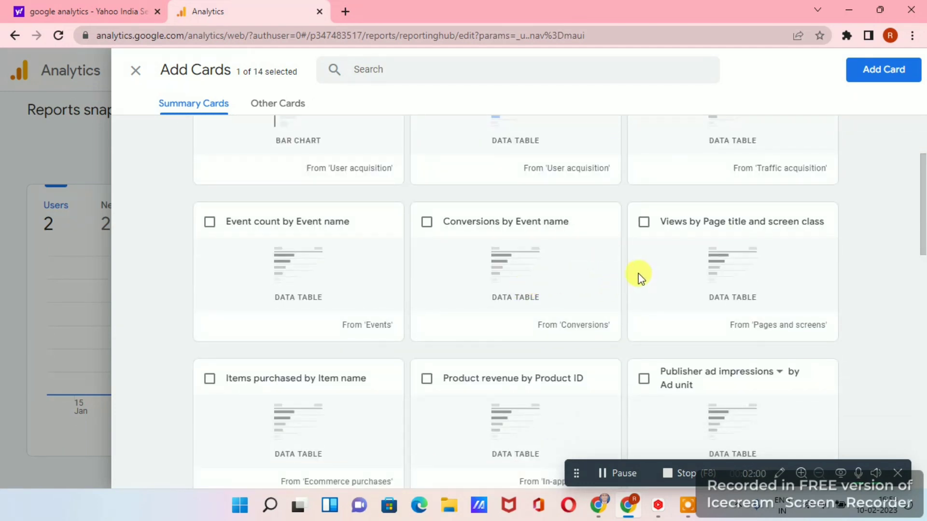
pyautogui.click(644, 223)
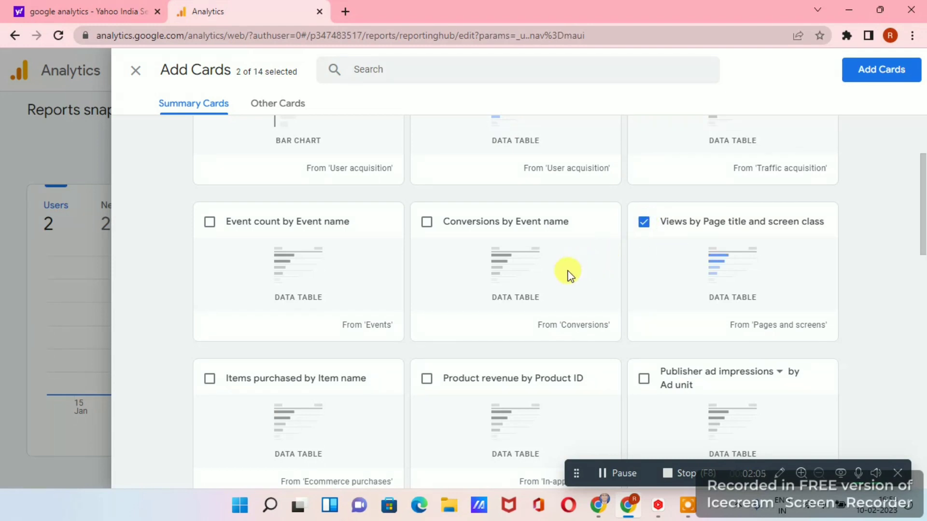
pyautogui.scroll(-4, 574, 270)
pyautogui.scroll(-3, 605, 264)
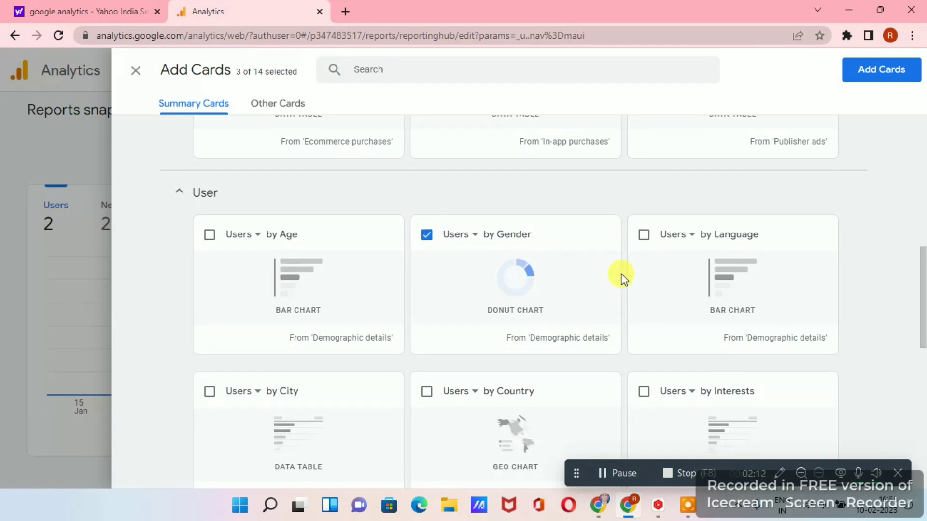
# Also select the Users by Platform / device category data table card.
pyautogui.scroll(-4, 622, 275)
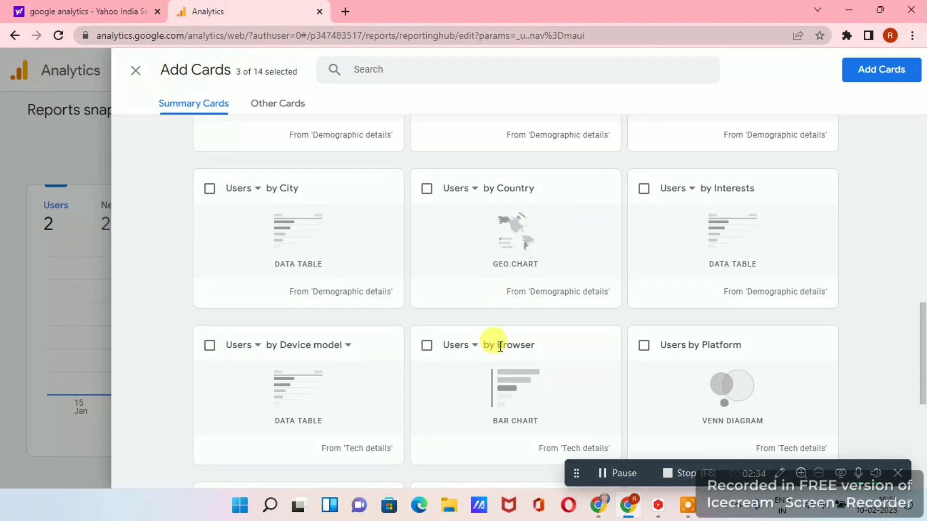
pyautogui.scroll(-1, 535, 328)
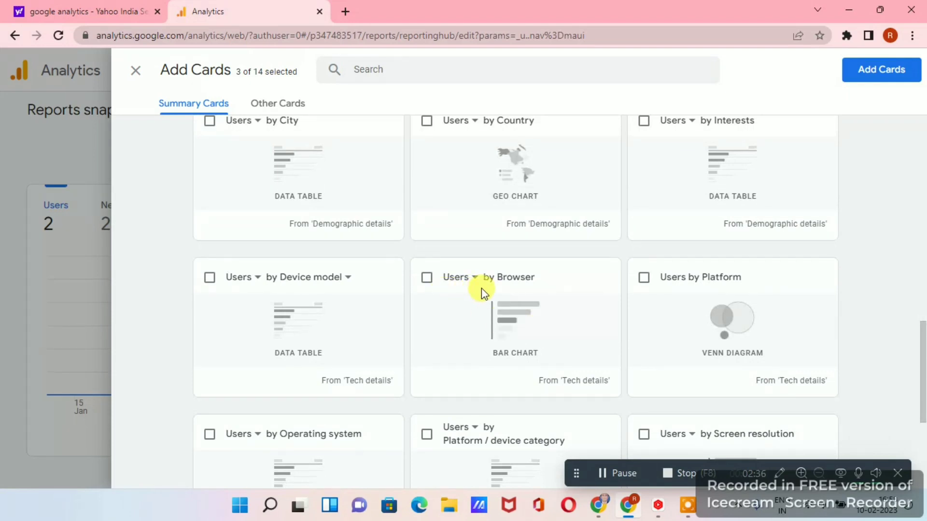
pyautogui.scroll(-3, 498, 304)
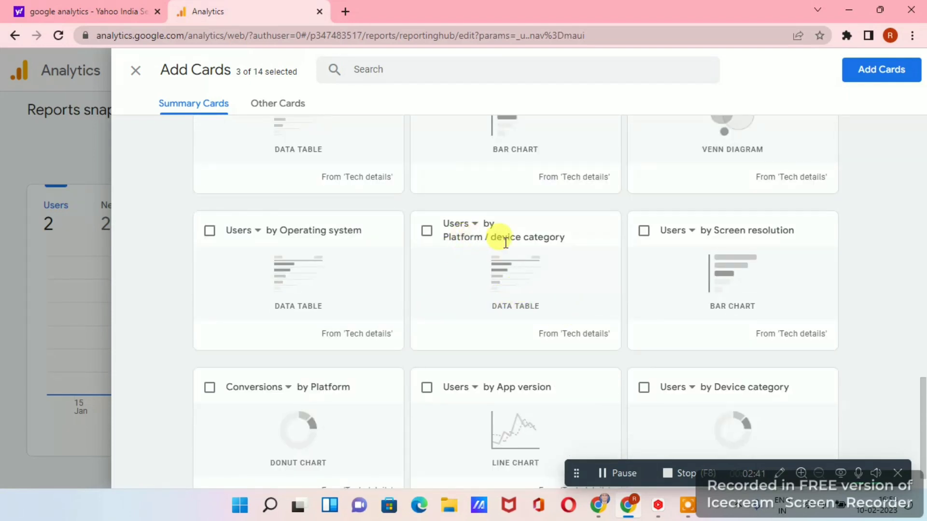
pyautogui.click(427, 231)
pyautogui.scroll(5, 793, 238)
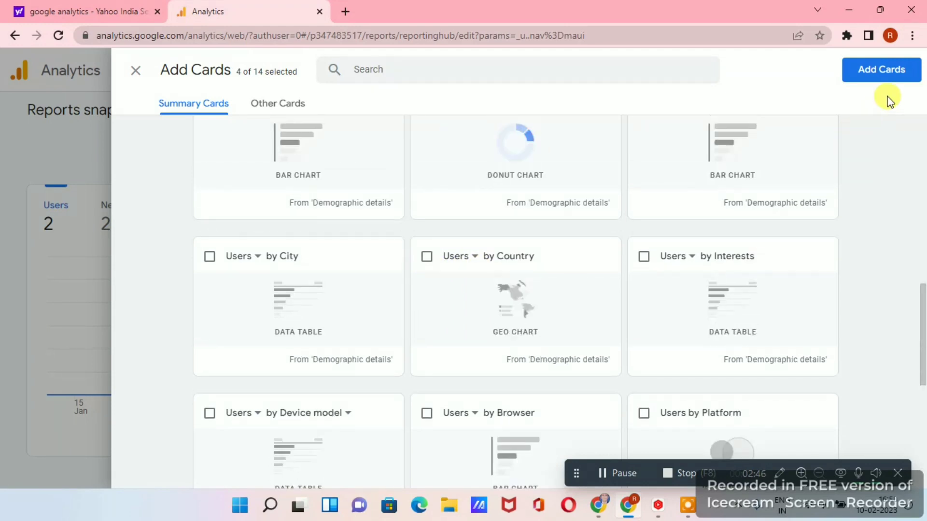
# Add the four selected cards to the Reports snapshot and save the changes to the current report.
pyautogui.click(879, 75)
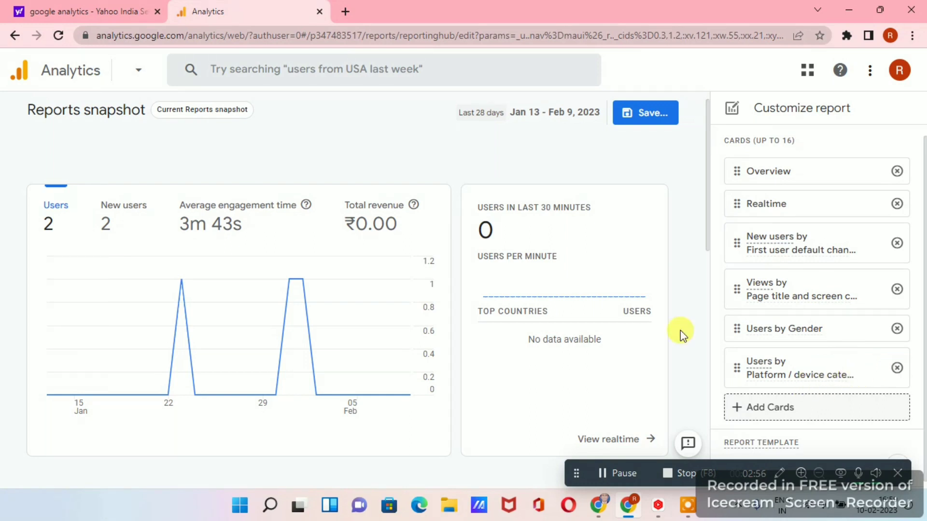
pyautogui.click(654, 113)
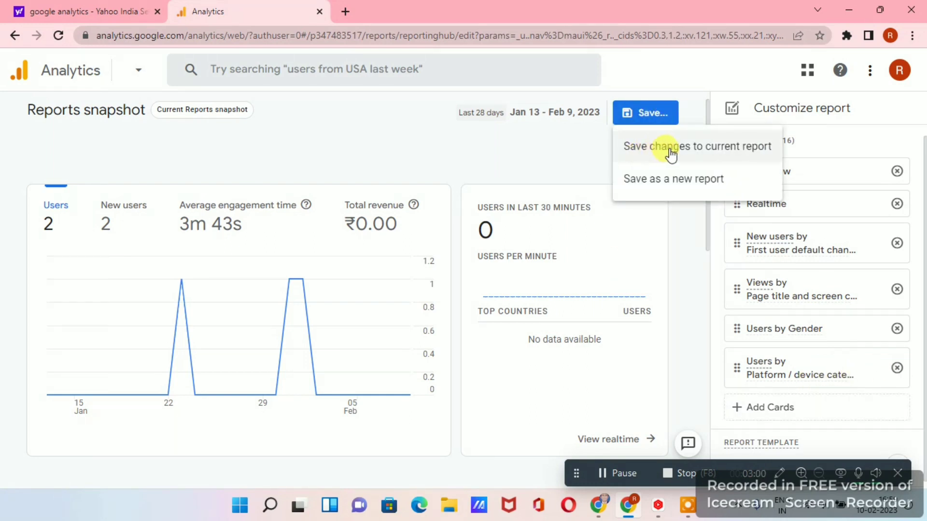
pyautogui.click(688, 150)
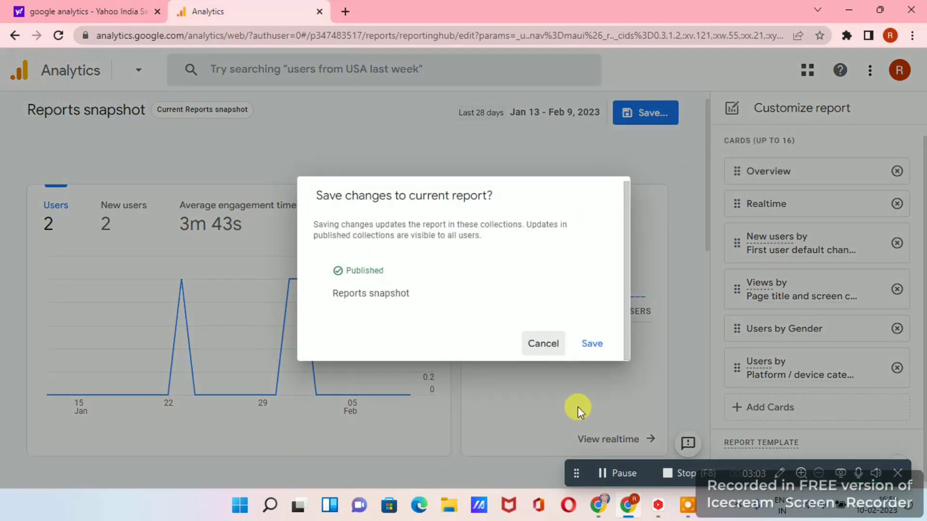
pyautogui.click(593, 345)
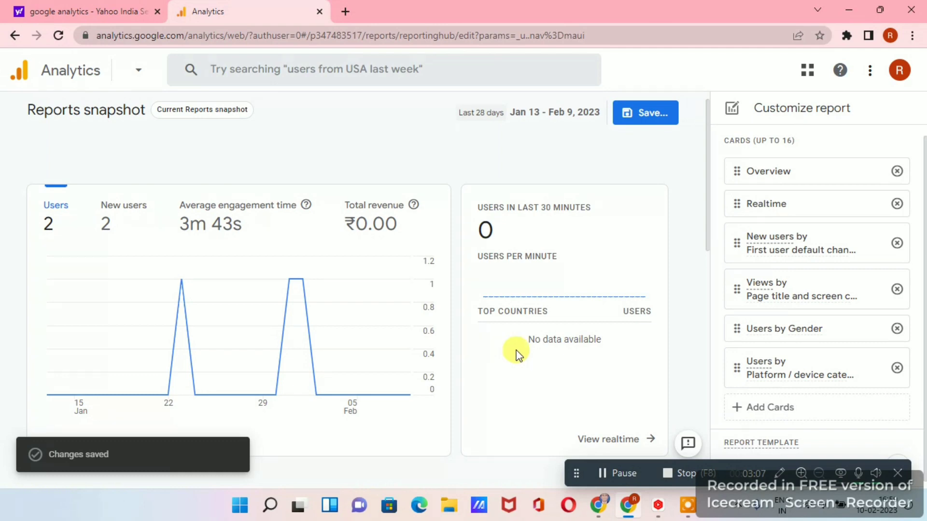
# Review the newly added New users, Views, Users by Gender and Users by Platform / device category cards in the snapshot.
pyautogui.scroll(-5, 516, 286)
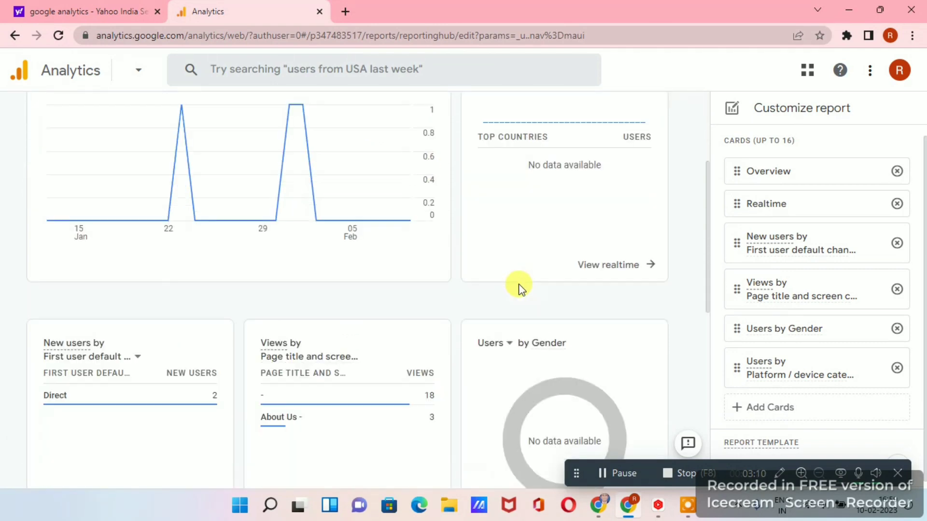
pyautogui.scroll(-3, 502, 287)
pyautogui.scroll(4, 290, 311)
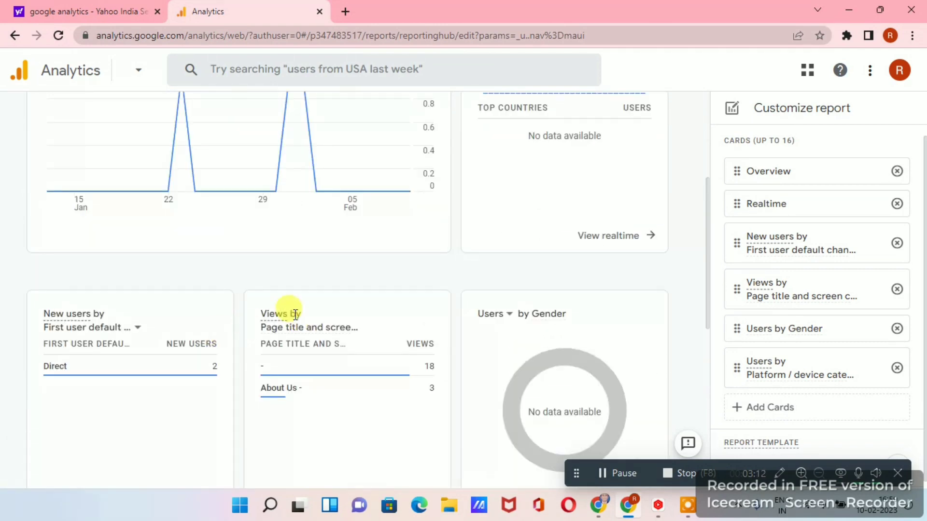
pyautogui.scroll(-1, 238, 314)
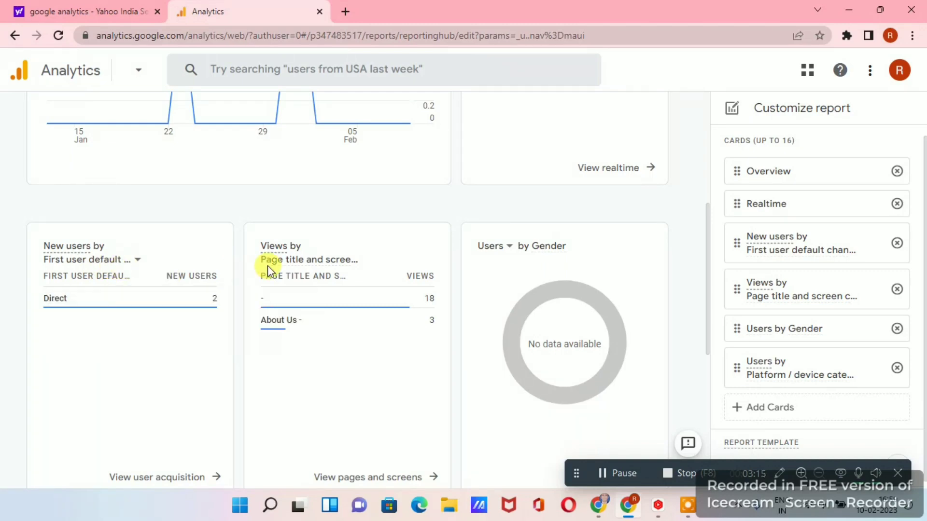
pyautogui.scroll(-3, 389, 261)
pyautogui.scroll(-1, 392, 300)
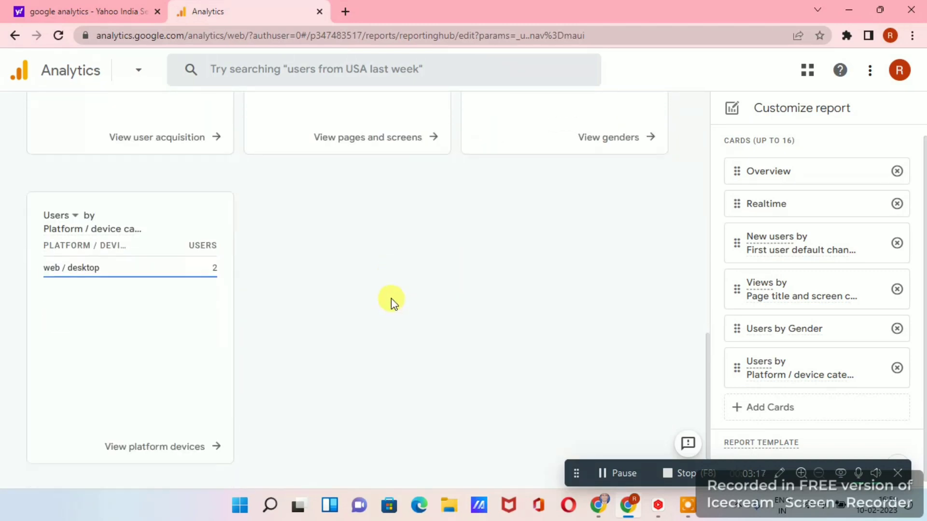
pyautogui.scroll(6, 391, 300)
pyautogui.scroll(-1, 237, 333)
pyautogui.scroll(-3, 53, 265)
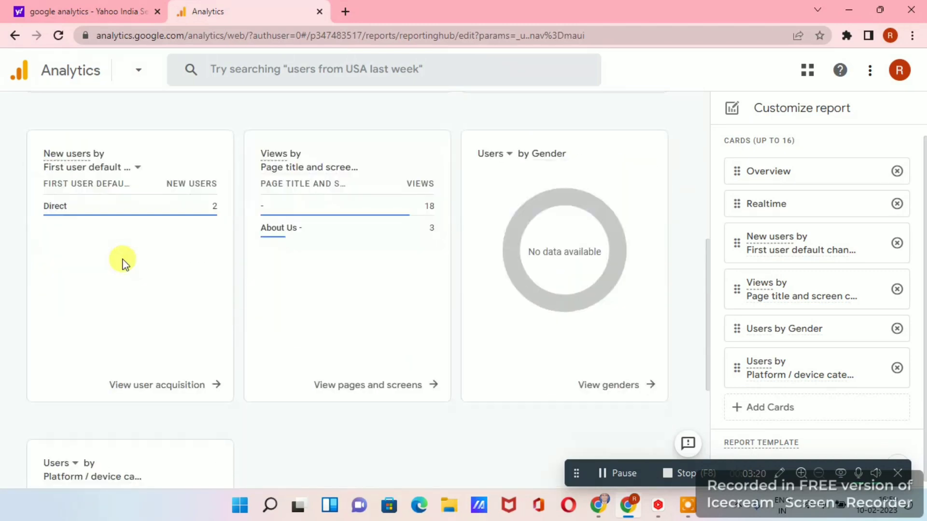
pyautogui.scroll(1, 337, 184)
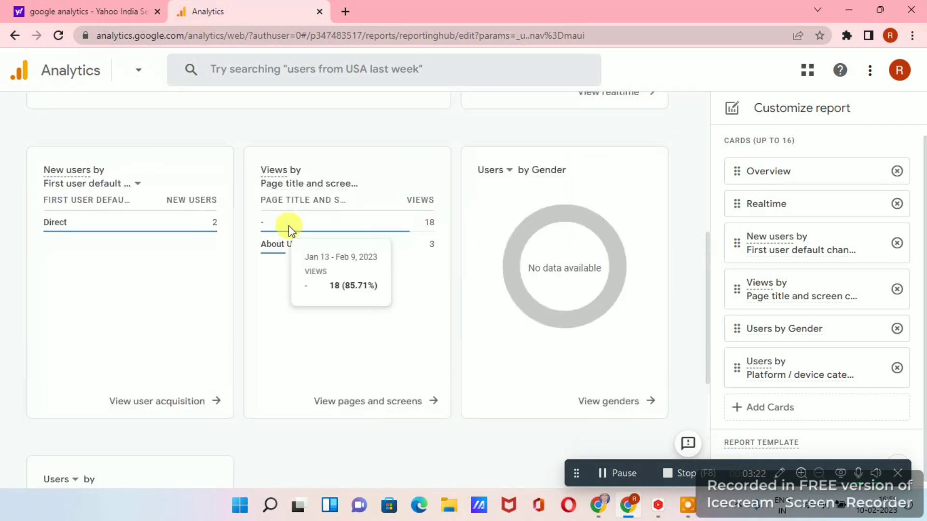
pyautogui.scroll(-4, 459, 373)
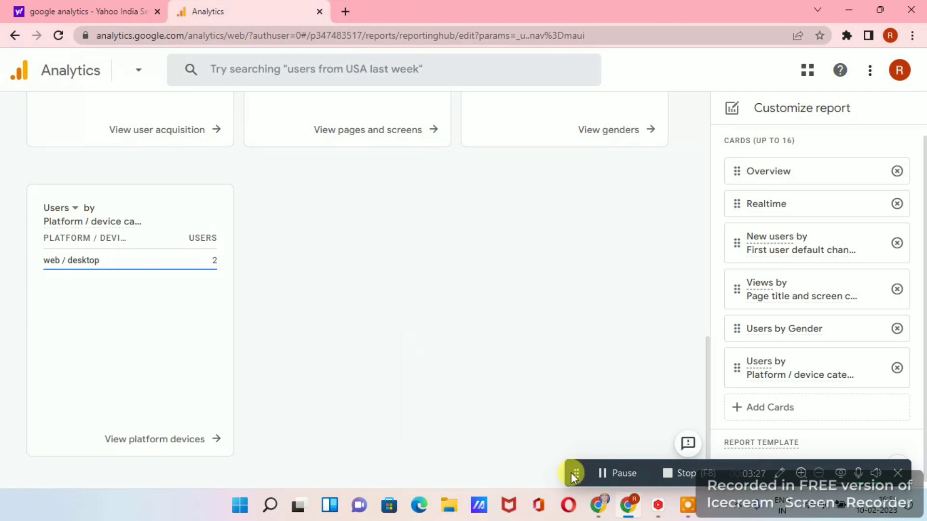
# Switch to the browser window with the realgrowthtech.xyz - GA4 property and examine its snapshot's acquisition, country, retention, page views and events cards.
pyautogui.click(600, 506)
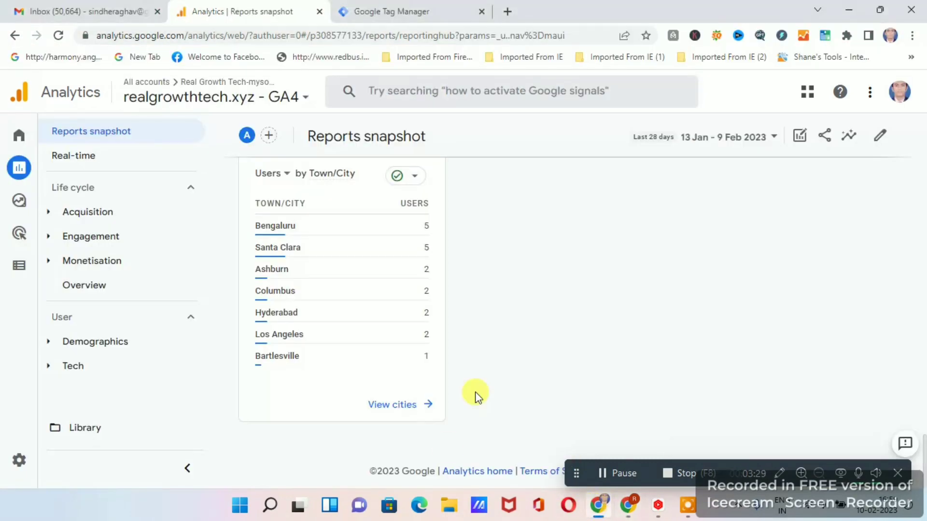
pyautogui.scroll(8, 476, 393)
pyautogui.scroll(10, 511, 266)
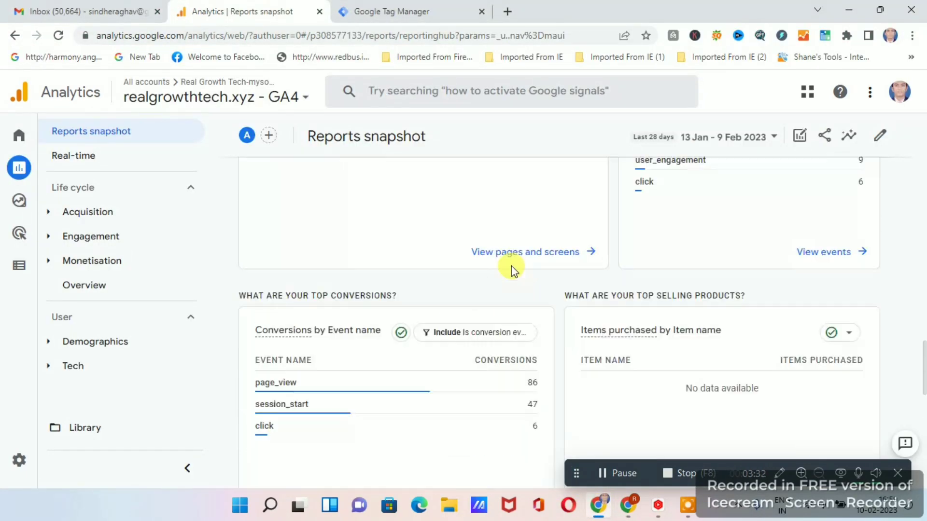
pyautogui.scroll(10, 564, 285)
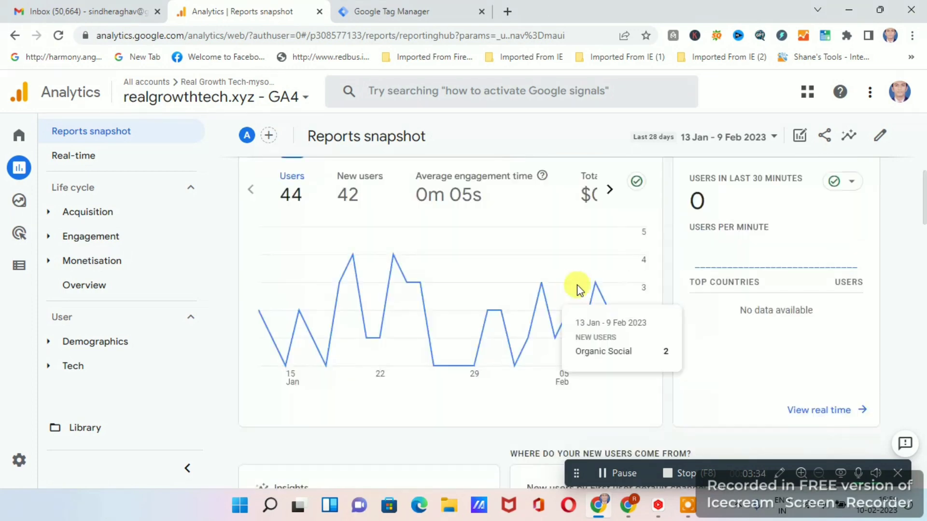
pyautogui.scroll(-4, 589, 285)
pyautogui.scroll(4, 595, 284)
pyautogui.scroll(-7, 596, 284)
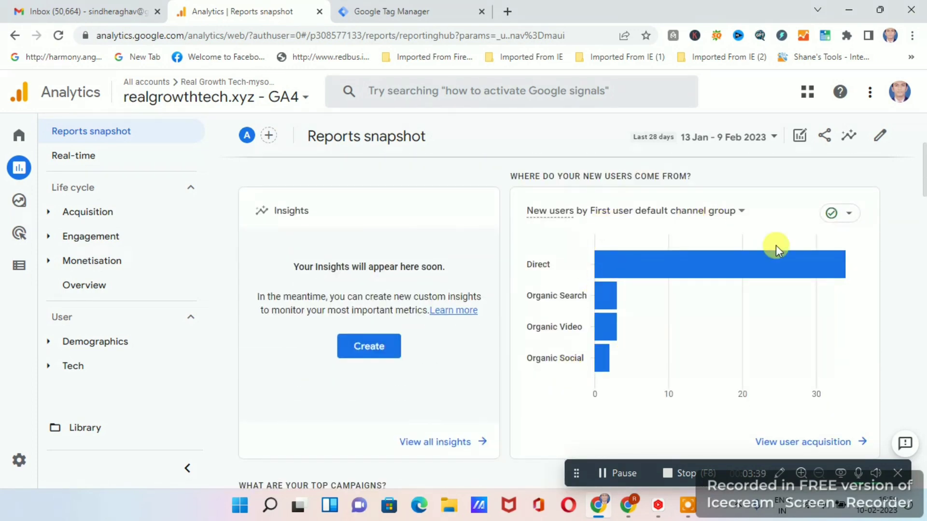
pyautogui.moveTo(700, 276)
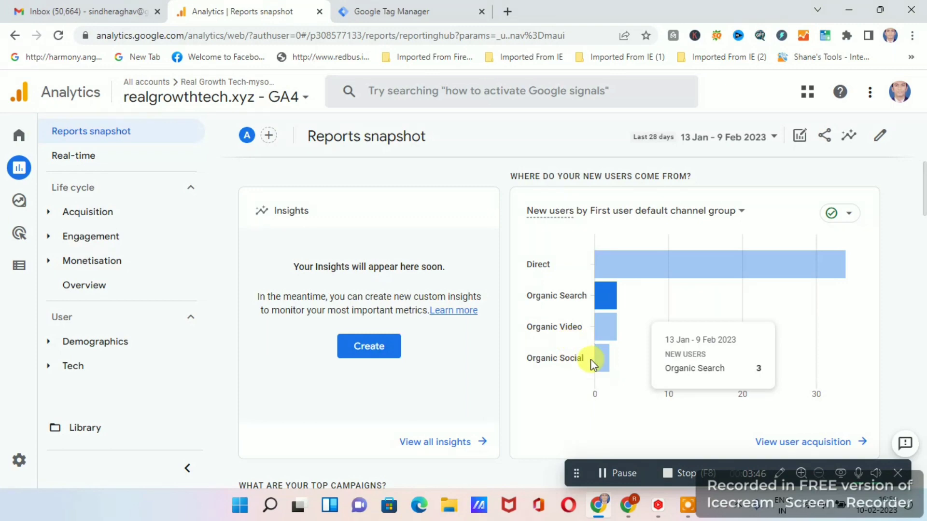
pyautogui.scroll(-7, 608, 349)
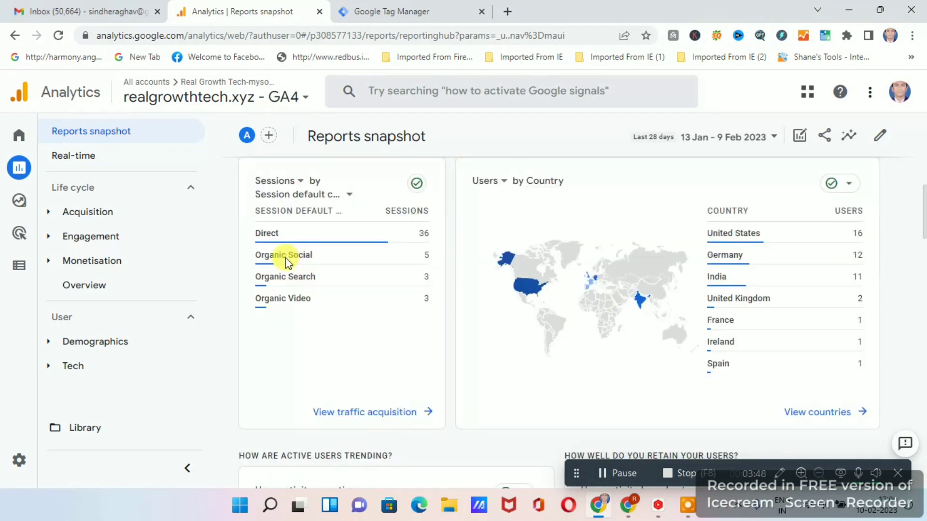
pyautogui.moveTo(335, 261)
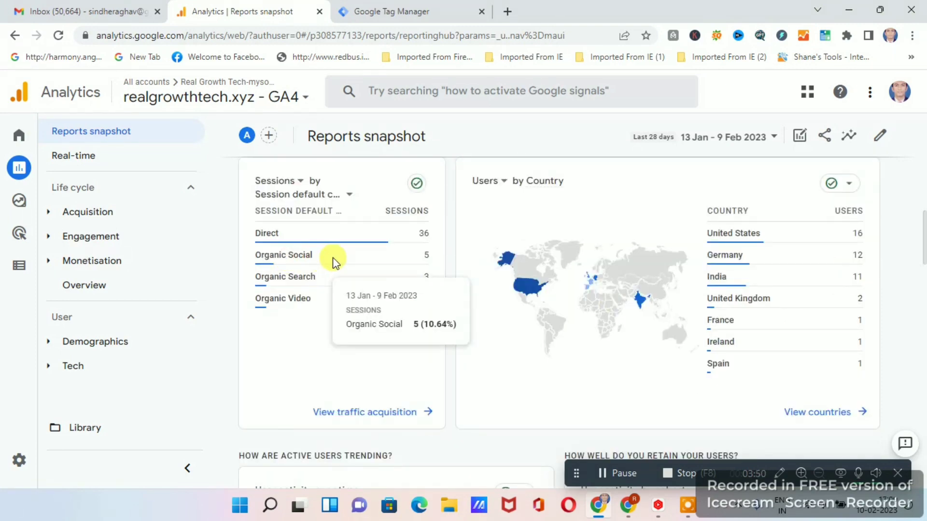
pyautogui.scroll(-7, 614, 302)
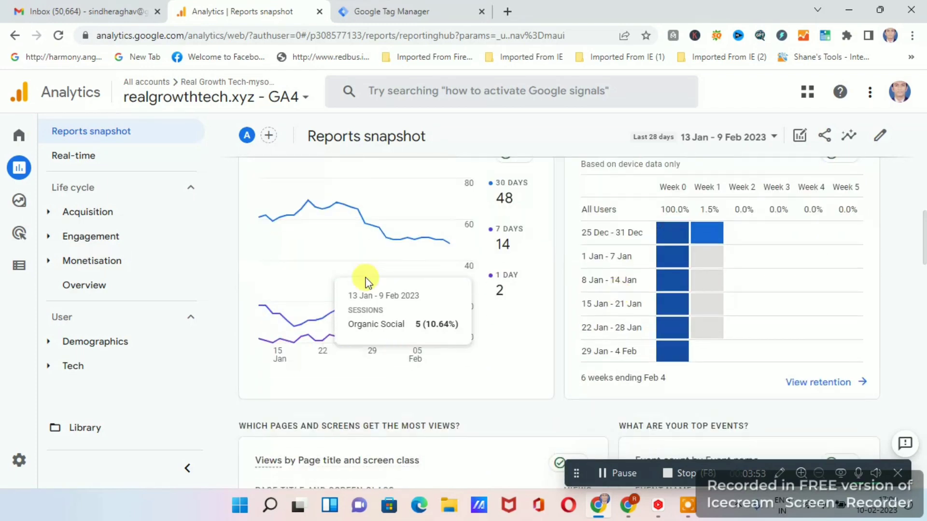
pyautogui.scroll(3, 357, 314)
pyautogui.scroll(-4, 675, 331)
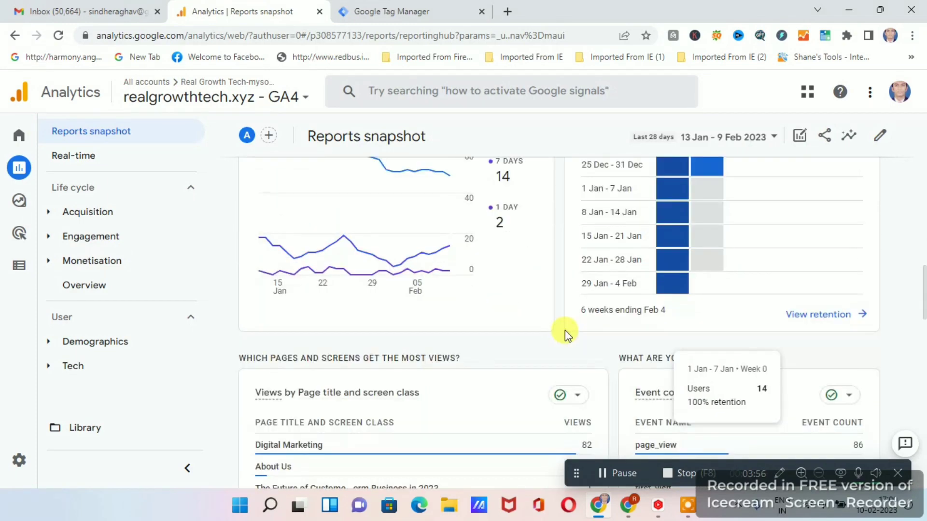
pyautogui.scroll(-4, 377, 338)
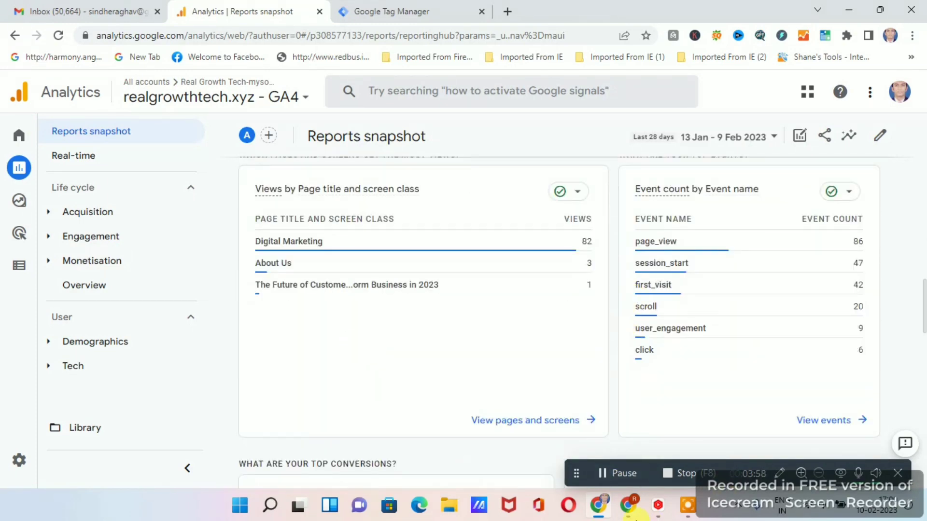
# Return to the browser window with the customized Reports snapshot and look over its overview, realtime and added cards.
pyautogui.click(629, 502)
pyautogui.scroll(12, 474, 279)
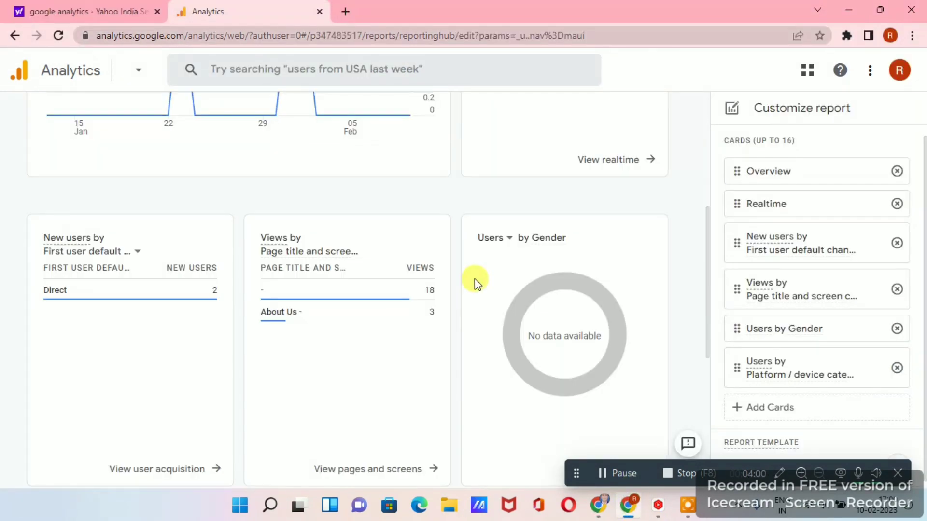
pyautogui.scroll(-4, 442, 275)
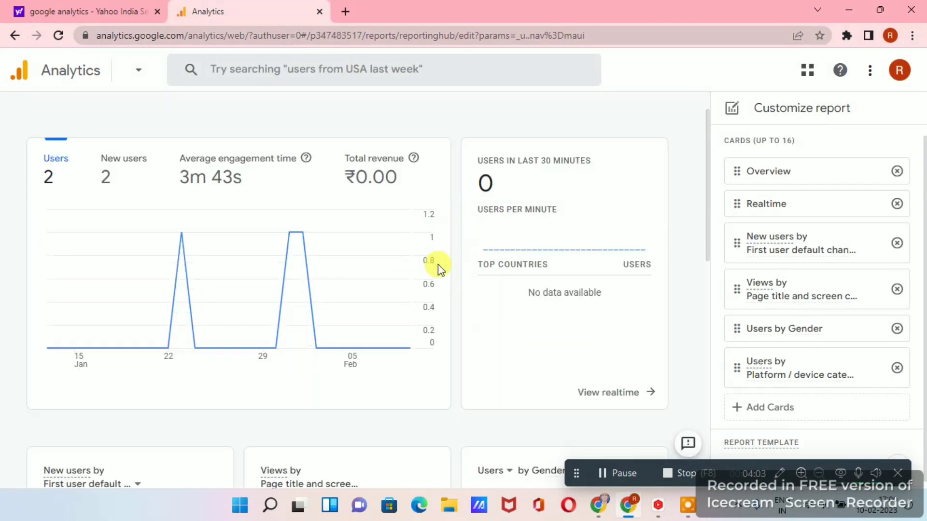
pyautogui.scroll(4, 442, 266)
pyautogui.scroll(-8, 451, 280)
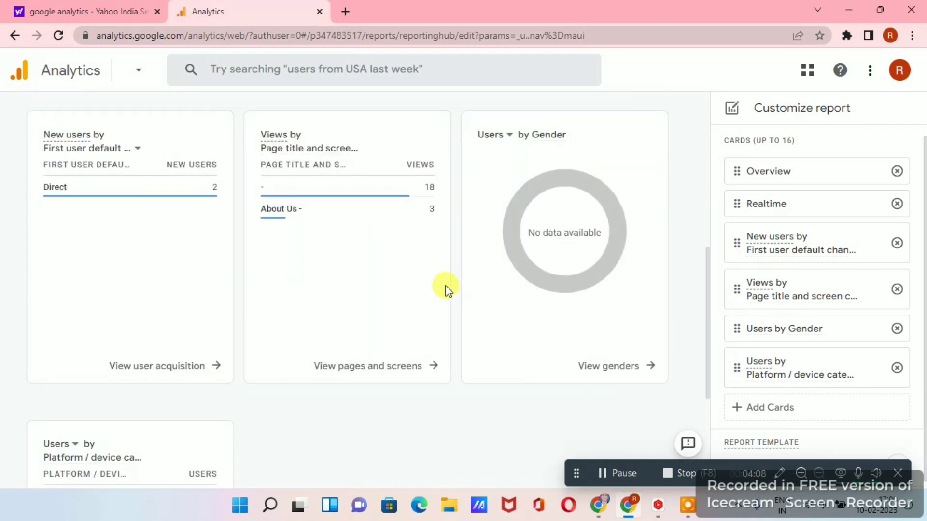
pyautogui.scroll(8, 448, 285)
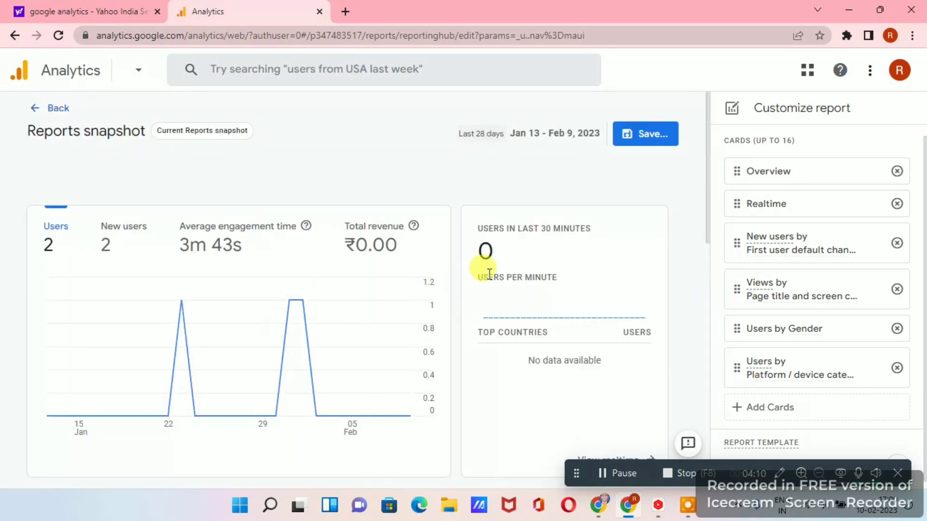
pyautogui.scroll(-5, 489, 273)
pyautogui.scroll(4, 341, 323)
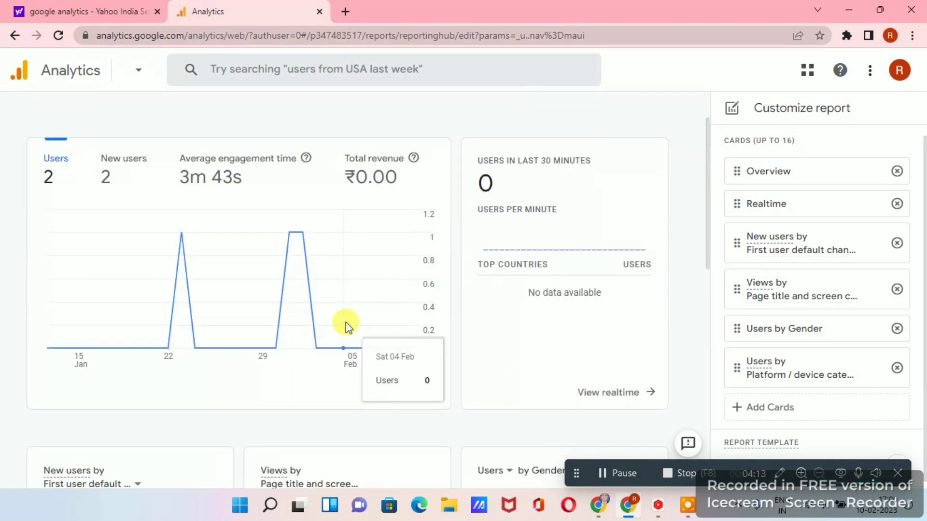